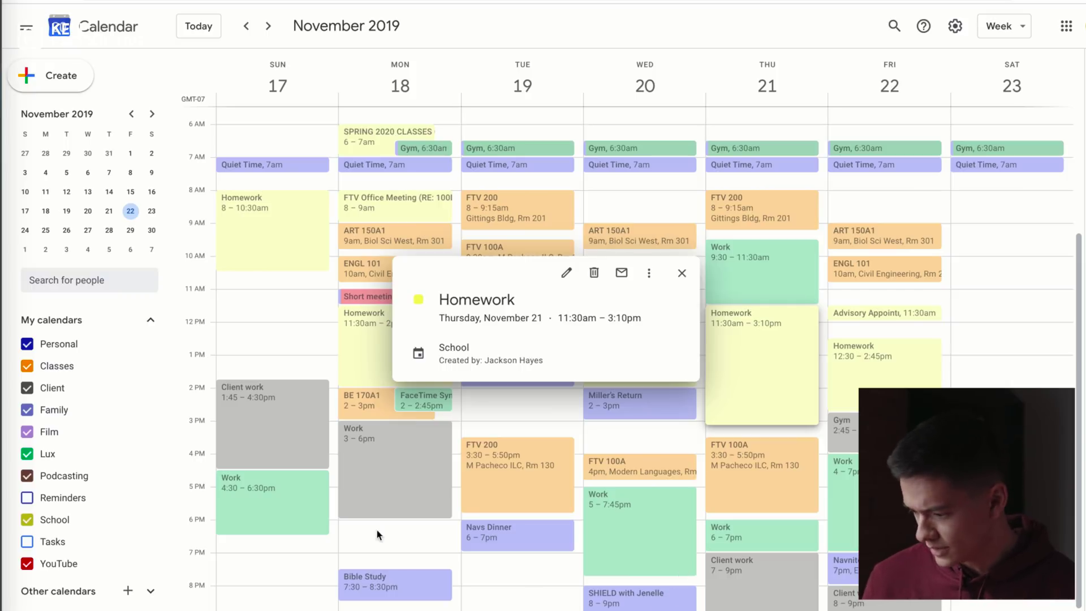
# Step: Examine the details of Friday's homework block and the Work events on Sunday, Wednesday, Thursday and Friday
pyautogui.click(867, 386)
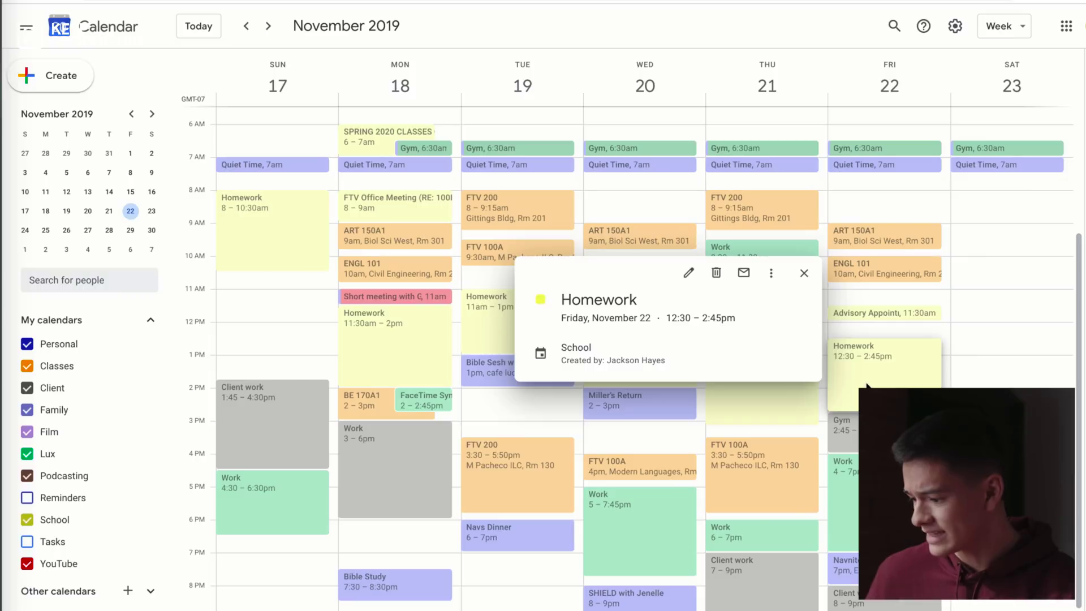
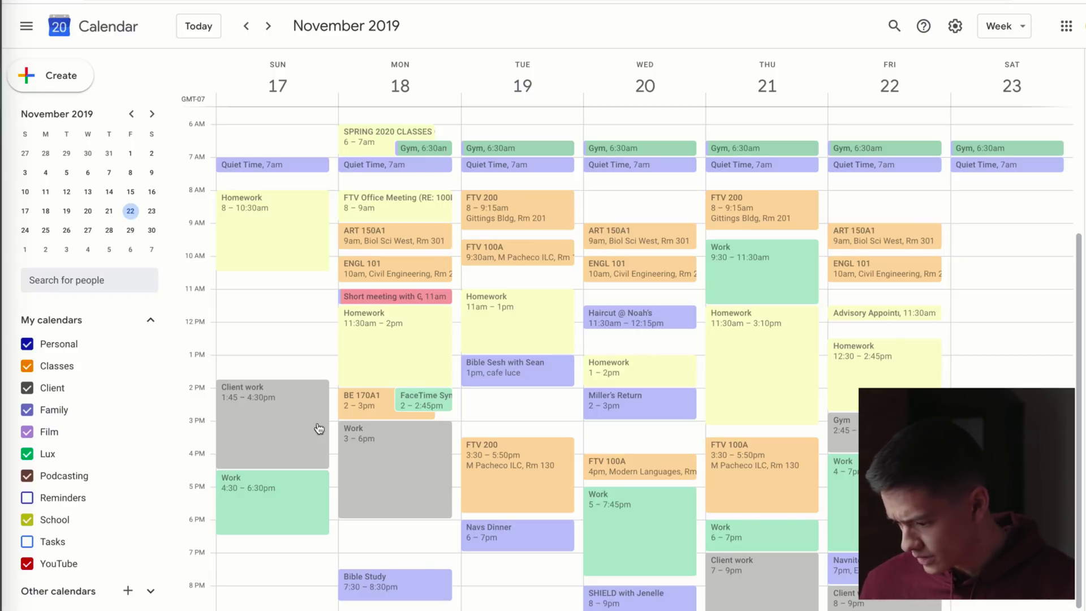
pyautogui.click(279, 527)
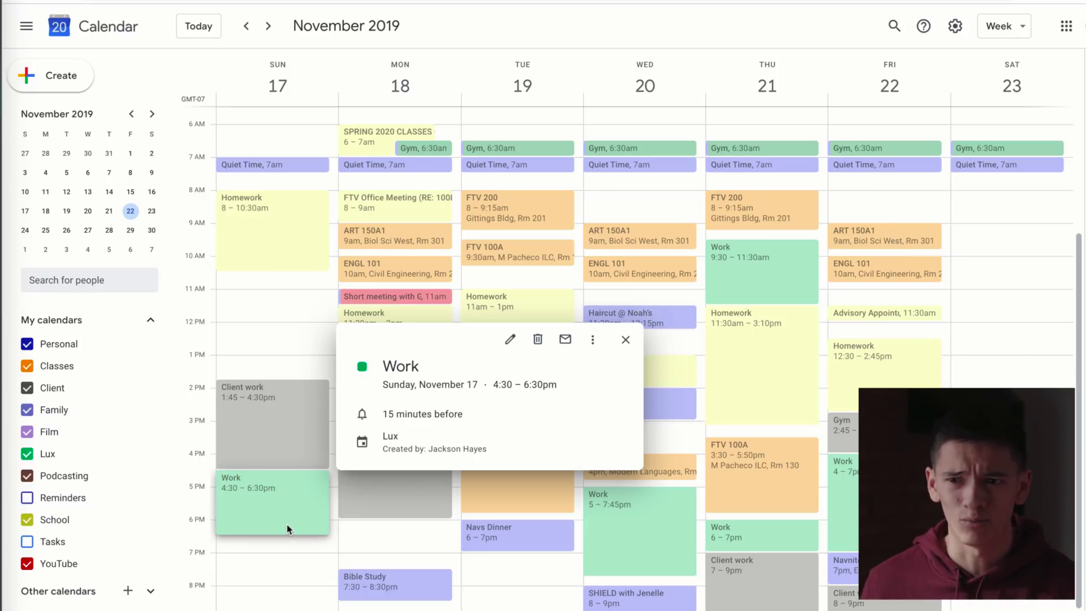
pyautogui.click(656, 528)
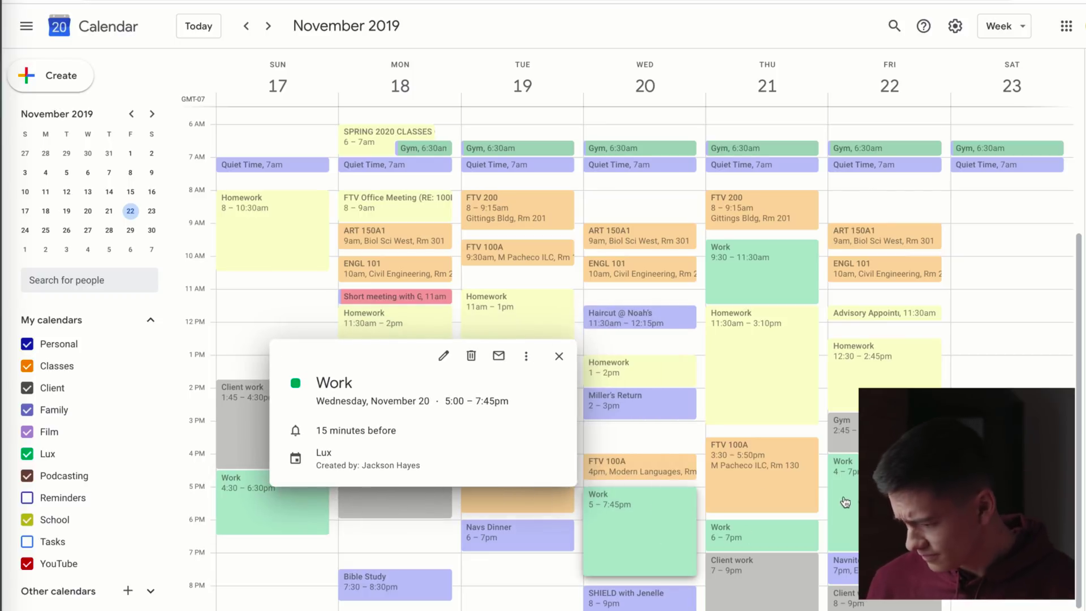
pyautogui.click(843, 502)
pyautogui.click(757, 536)
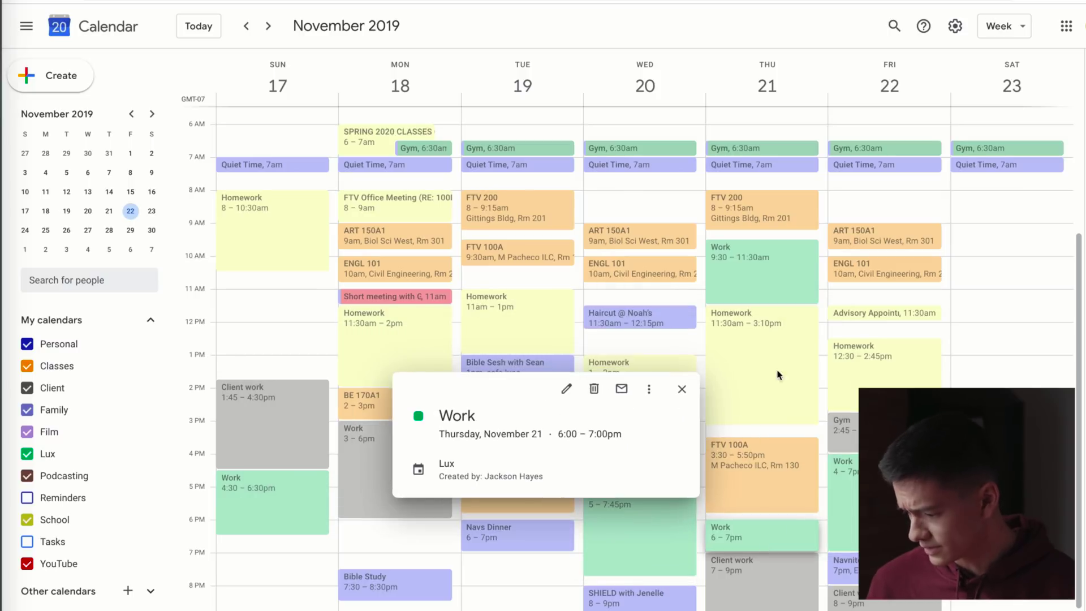
pyautogui.click(785, 259)
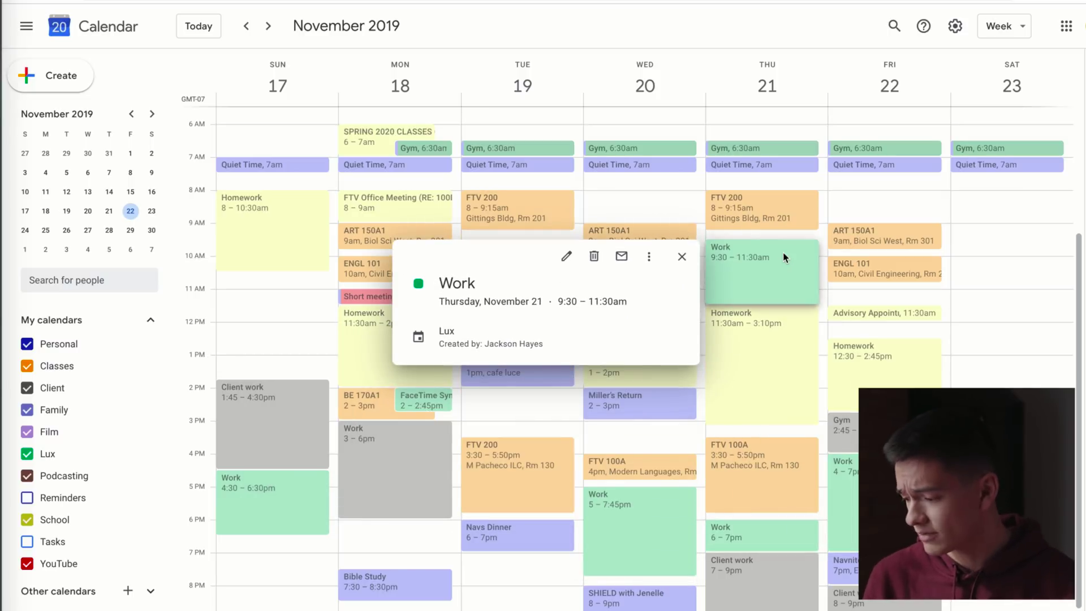
# Step: Examine the homework blocks on Monday, Tuesday, Thursday and Friday, plus Wednesday's haircut and 2–3pm personal event
pyautogui.click(747, 372)
pyautogui.click(378, 367)
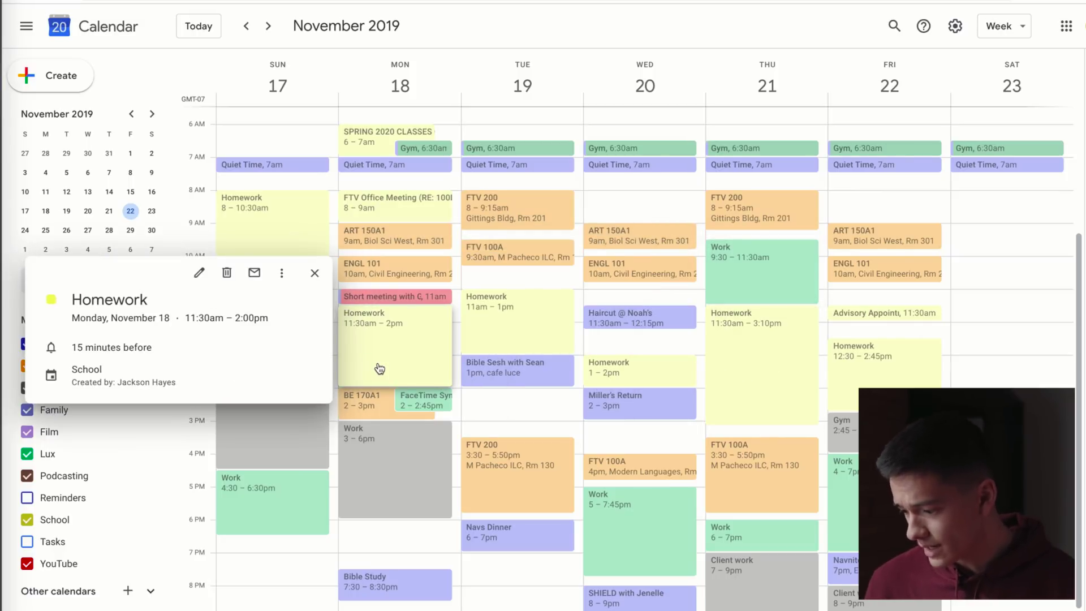
pyautogui.click(484, 330)
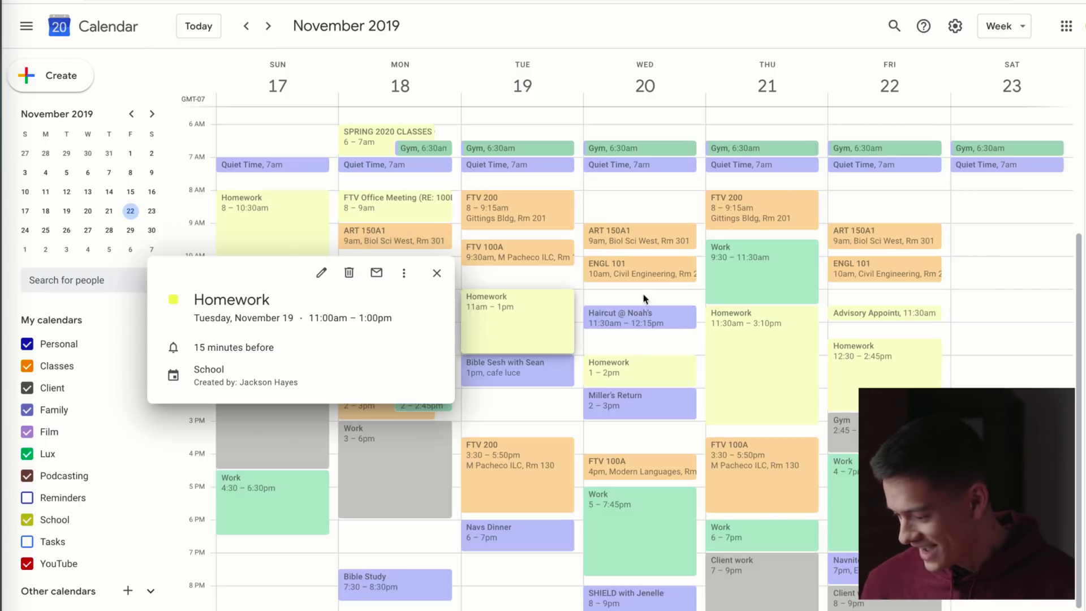
pyautogui.click(848, 388)
pyautogui.click(763, 408)
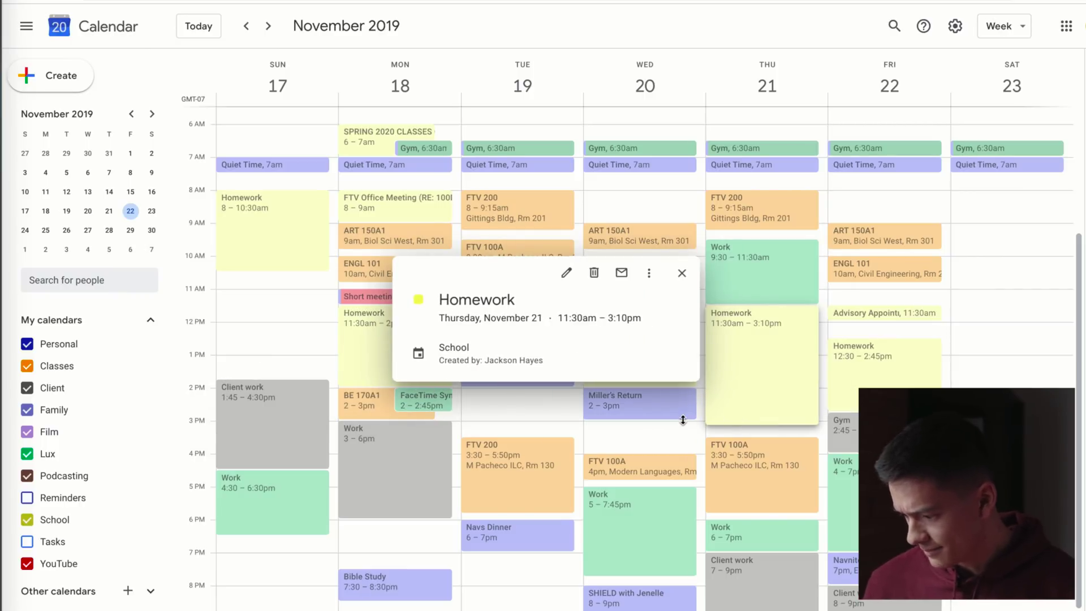
pyautogui.click(657, 398)
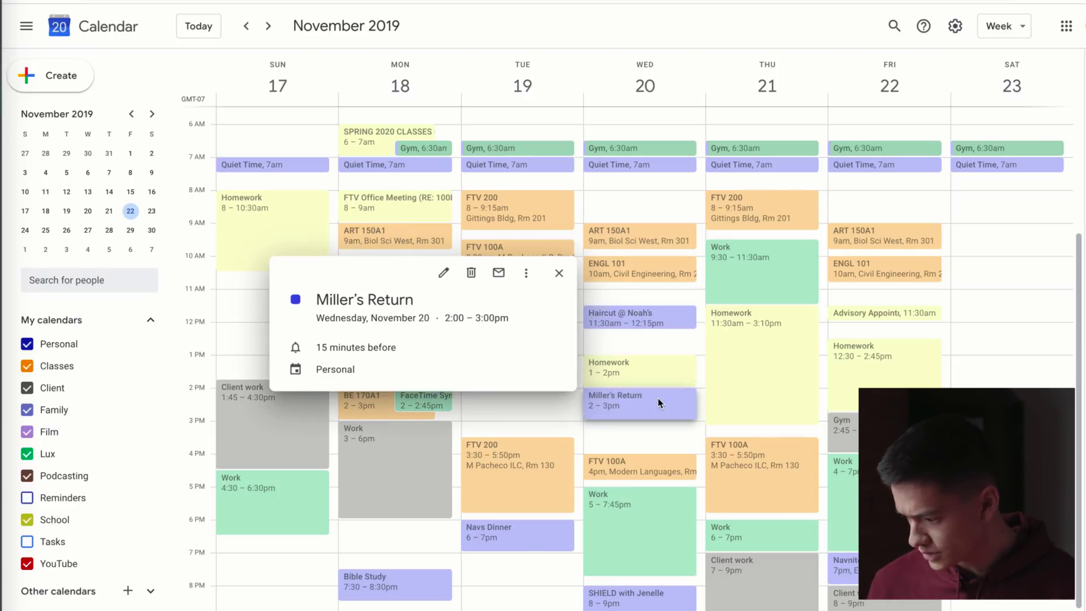
pyautogui.click(686, 323)
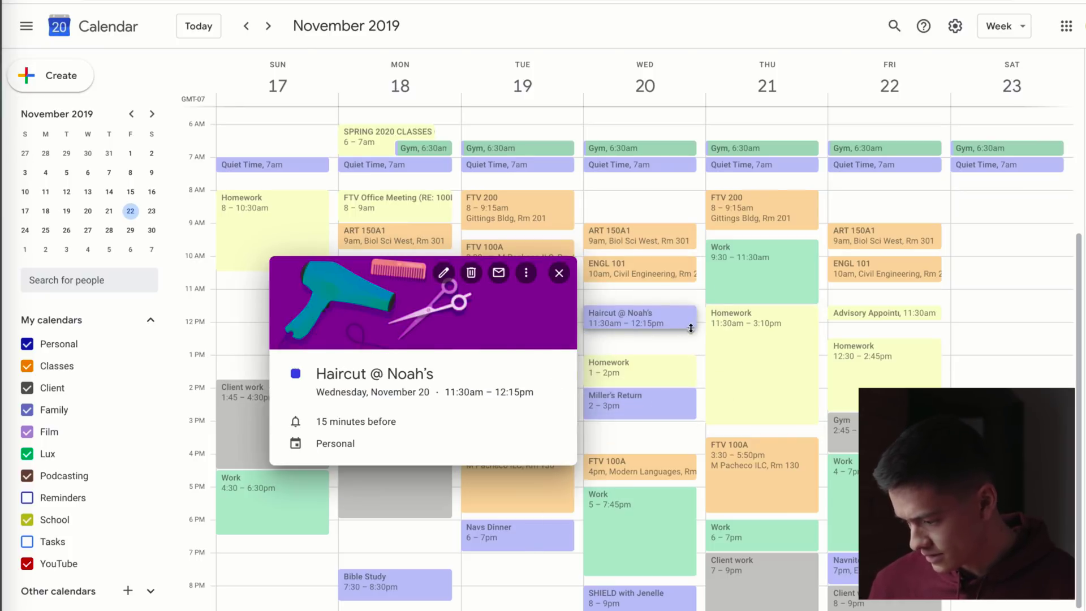
pyautogui.click(737, 372)
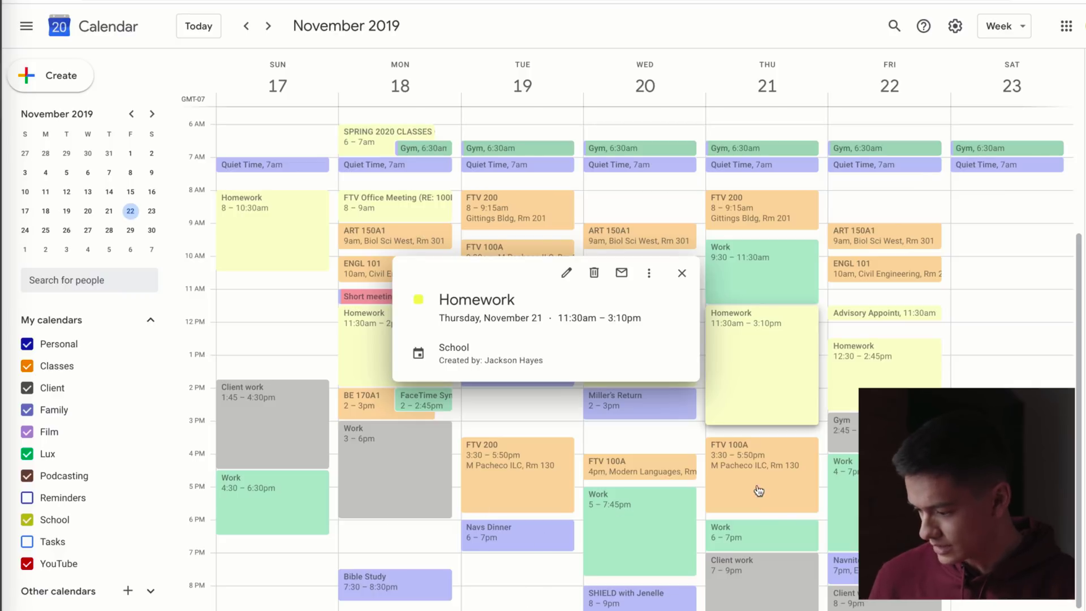
pyautogui.click(865, 386)
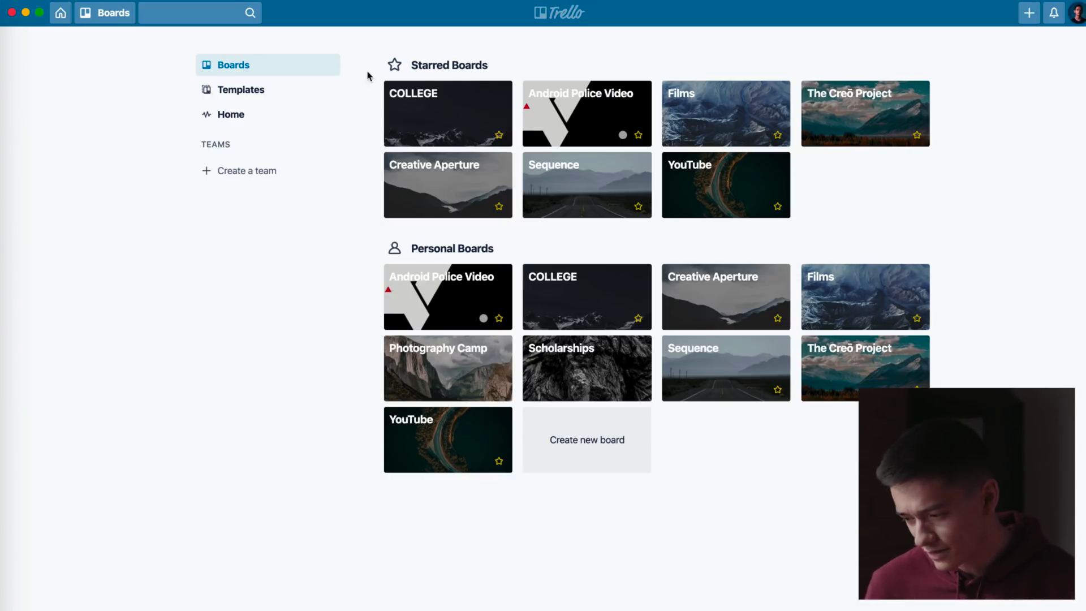
# Step: Open the COLLEGE board in Trello and look over its weekday lists
pyautogui.click(437, 120)
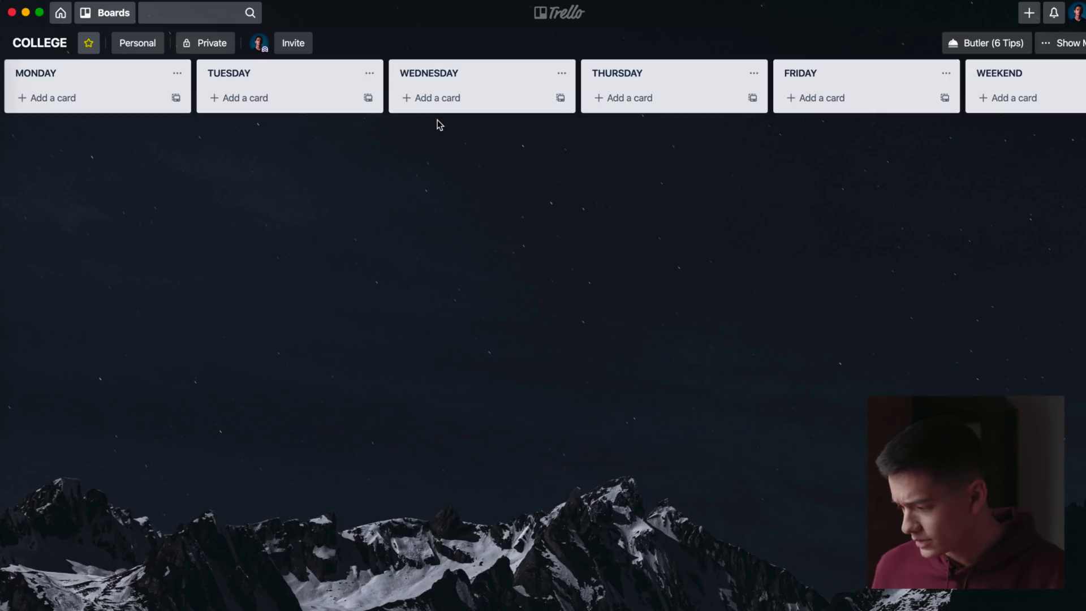
pyautogui.hscroll(2, 440, 124)
pyautogui.hscroll(-2, 440, 124)
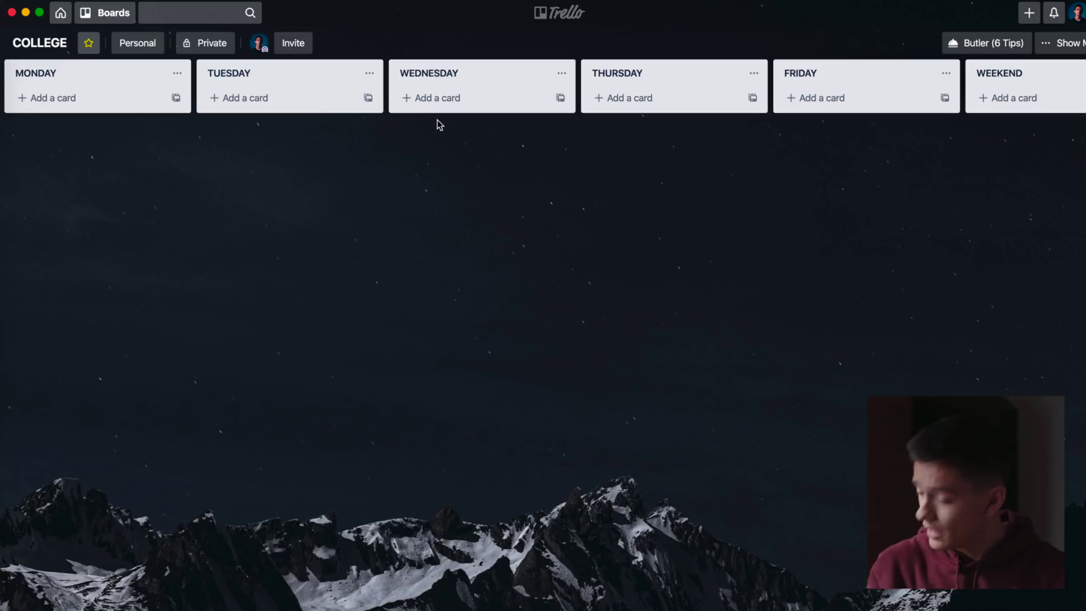
# Step: Add a card titled "WRITE: Research Report" to the MONDAY list
pyautogui.click(79, 99)
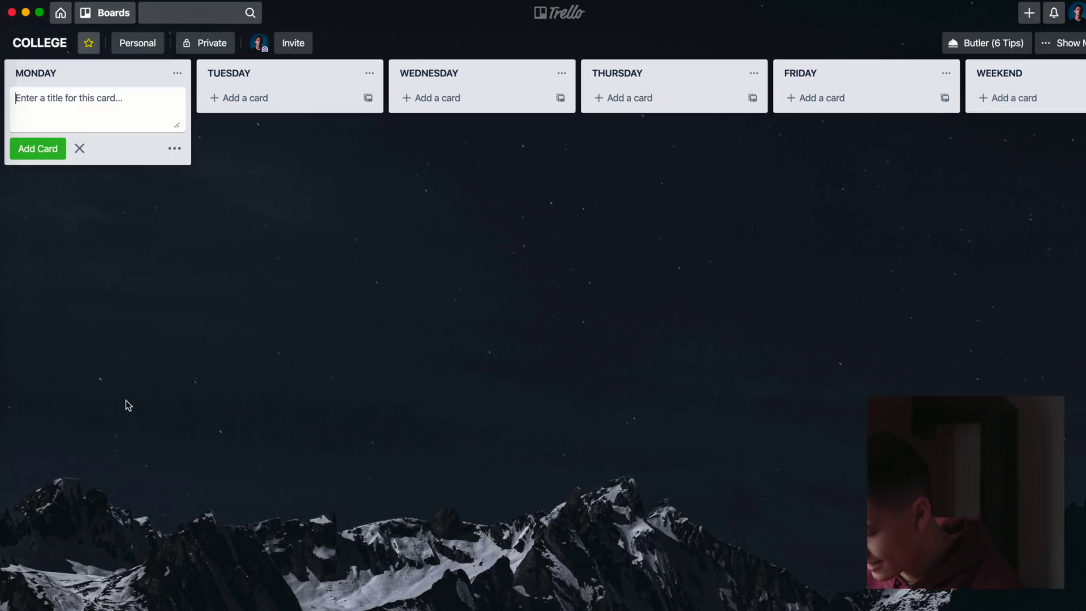
pyautogui.write('WRITE:')
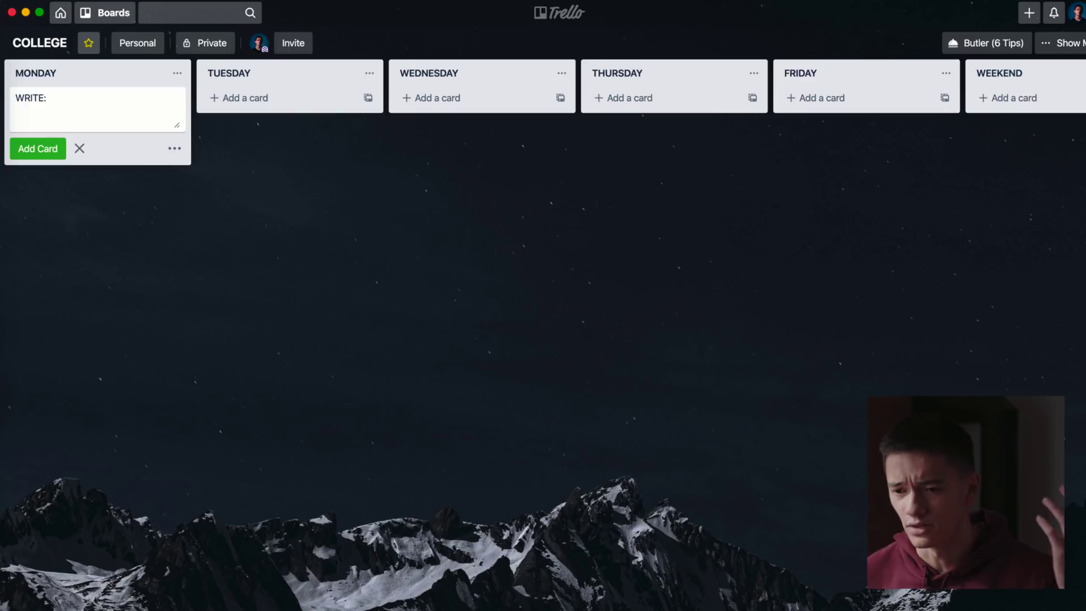
pyautogui.write('Research Report')
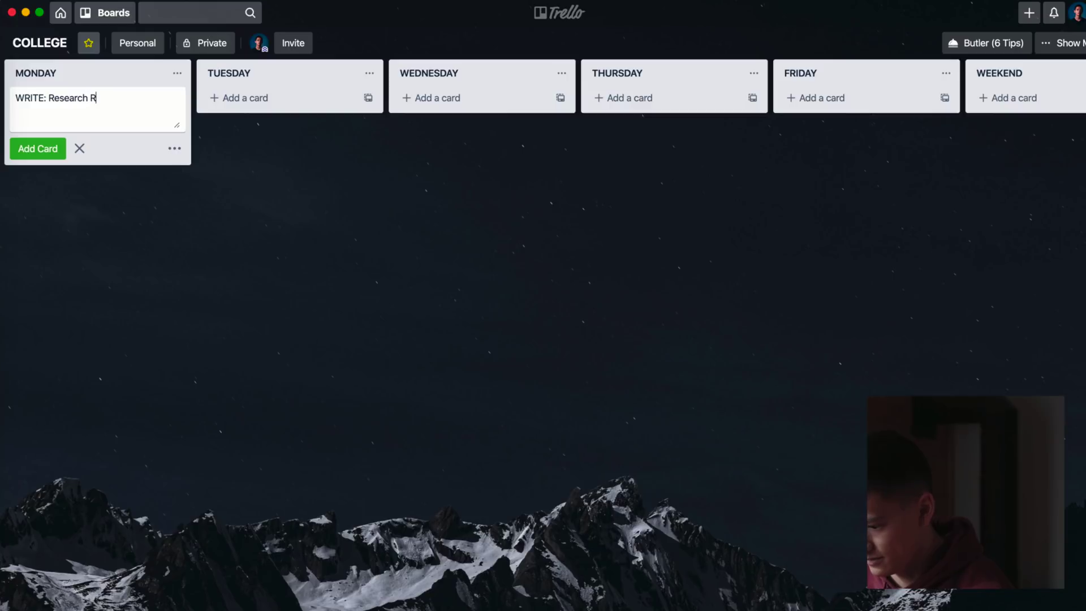
pyautogui.press('Return')
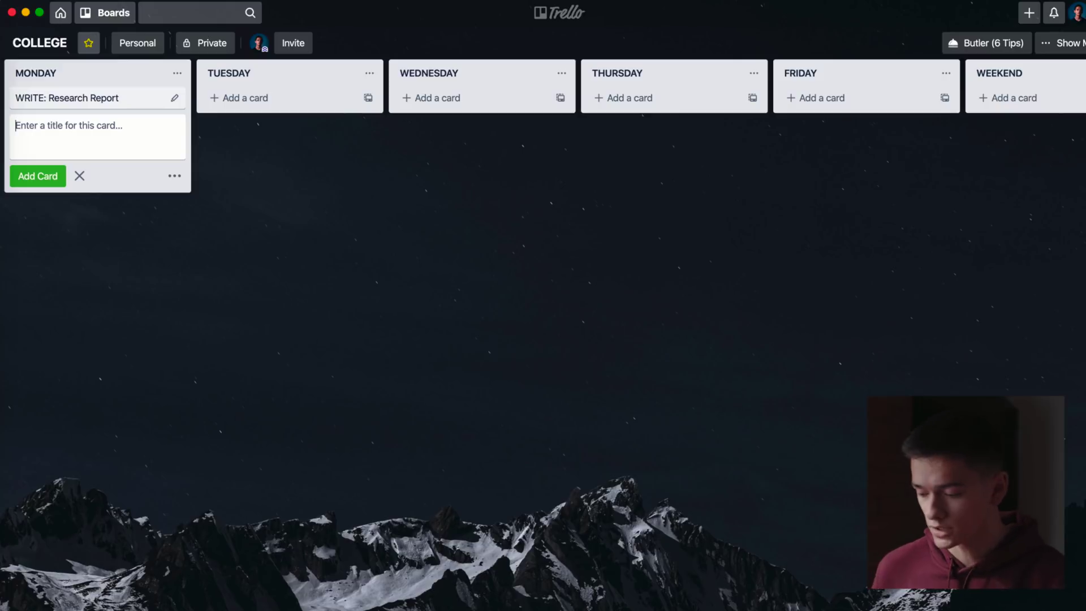
# Step: Add a checklist with the default title to the Research Report card, containing the items "Research" and "Outlie"
pyautogui.click(151, 103)
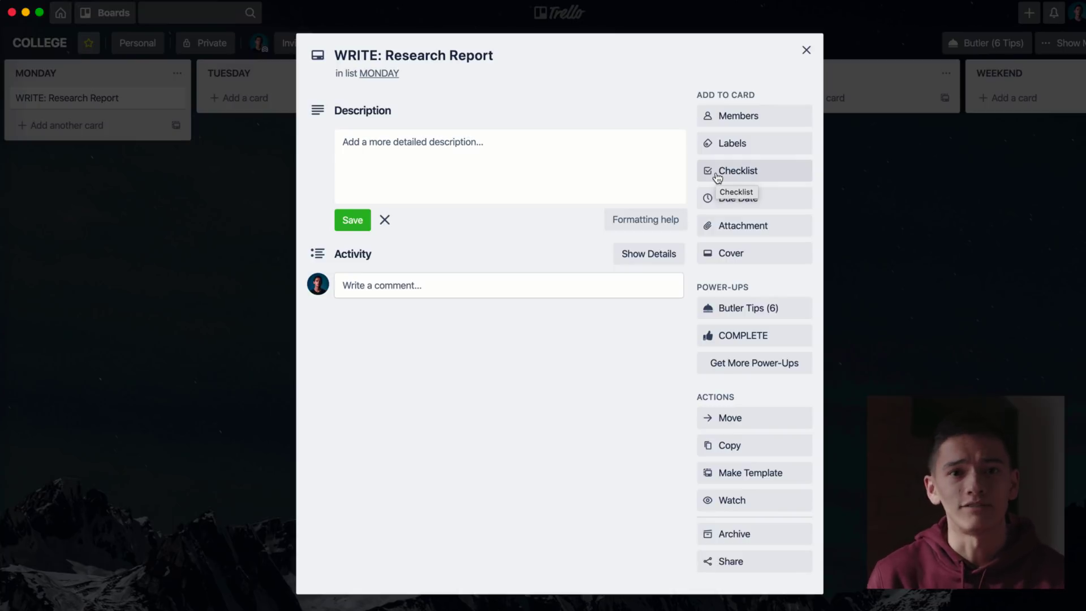
pyautogui.click(717, 177)
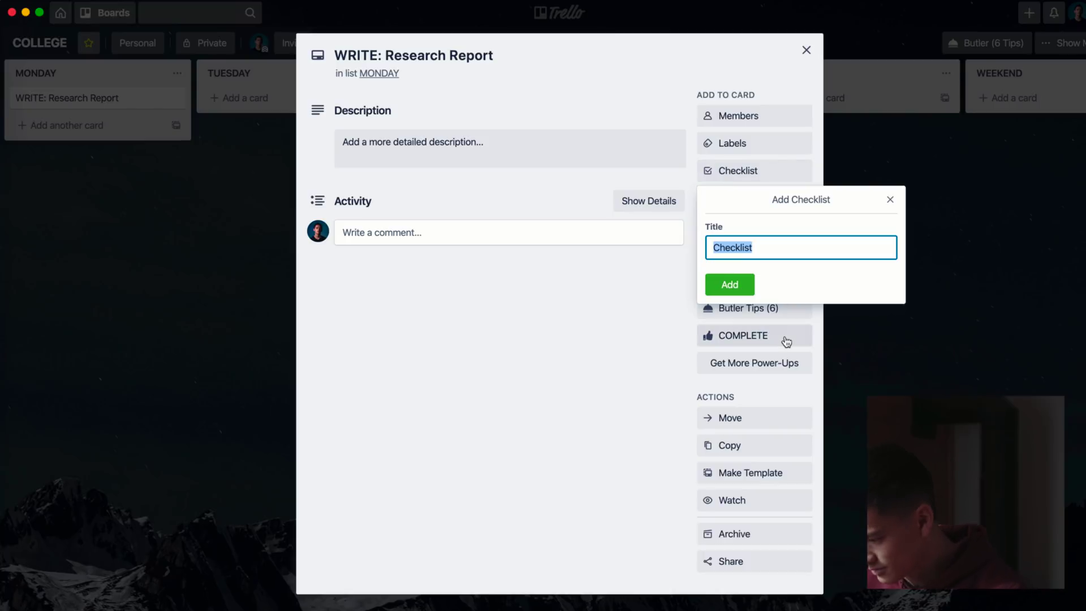
pyautogui.press('Return')
pyautogui.write('Research')
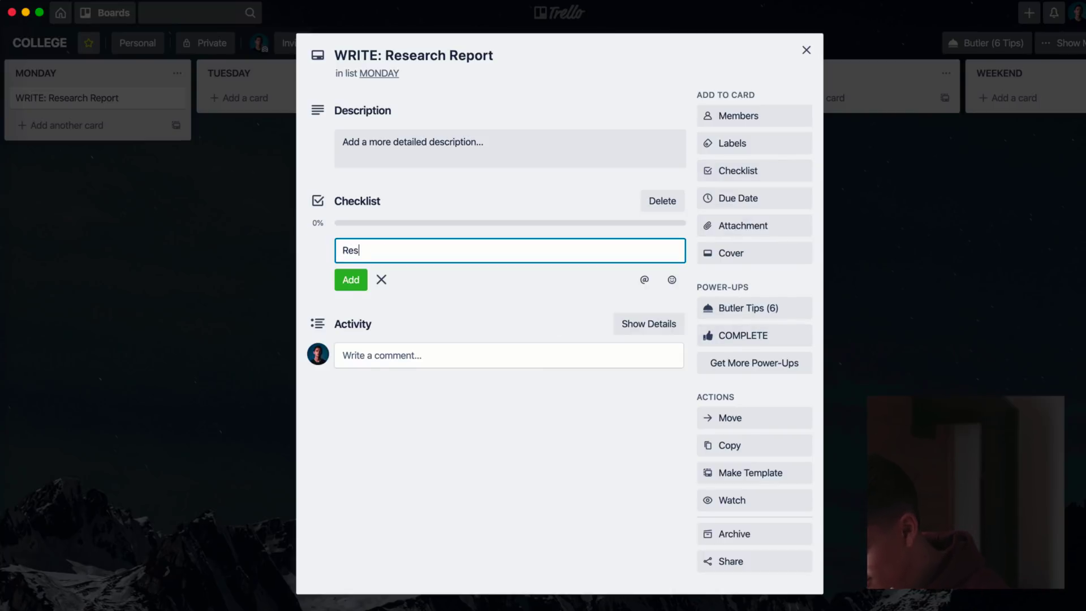
pyautogui.press('Return')
pyautogui.write('Outlie')
pyautogui.press('Return')
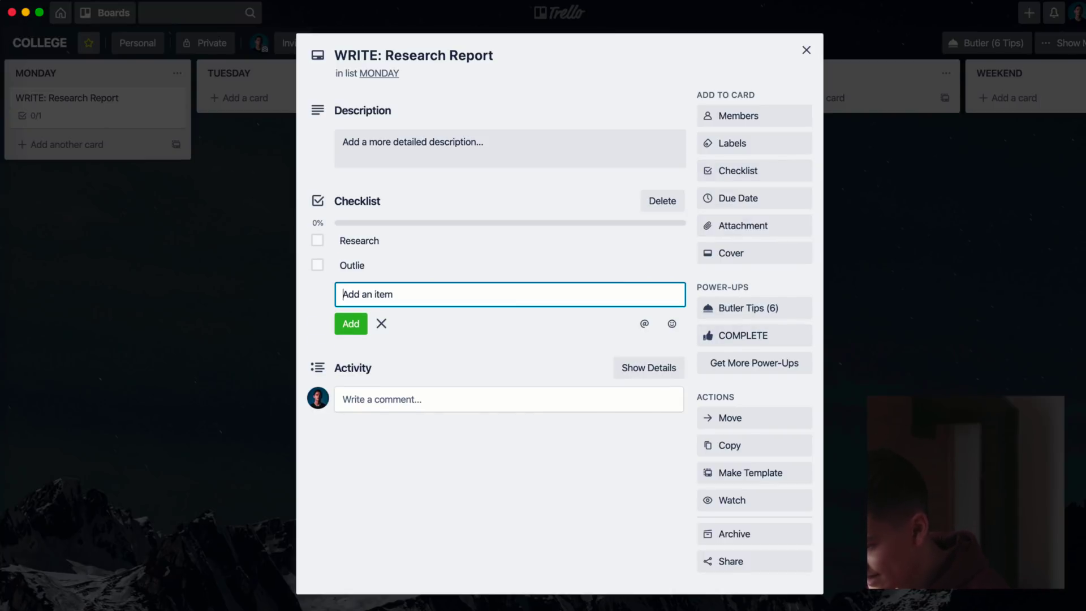
# Step: Correct the spelling of the second checklist item to "Outline"
pyautogui.click(395, 263)
pyautogui.click(388, 272)
pyautogui.press('BackSpace')
pyautogui.press('BackSpace')
pyautogui.write('ine')
pyautogui.press('Return')
# Step: Add the items "First Draft", "Edit" and "Submit" to the end of the checklist
pyautogui.click(367, 289)
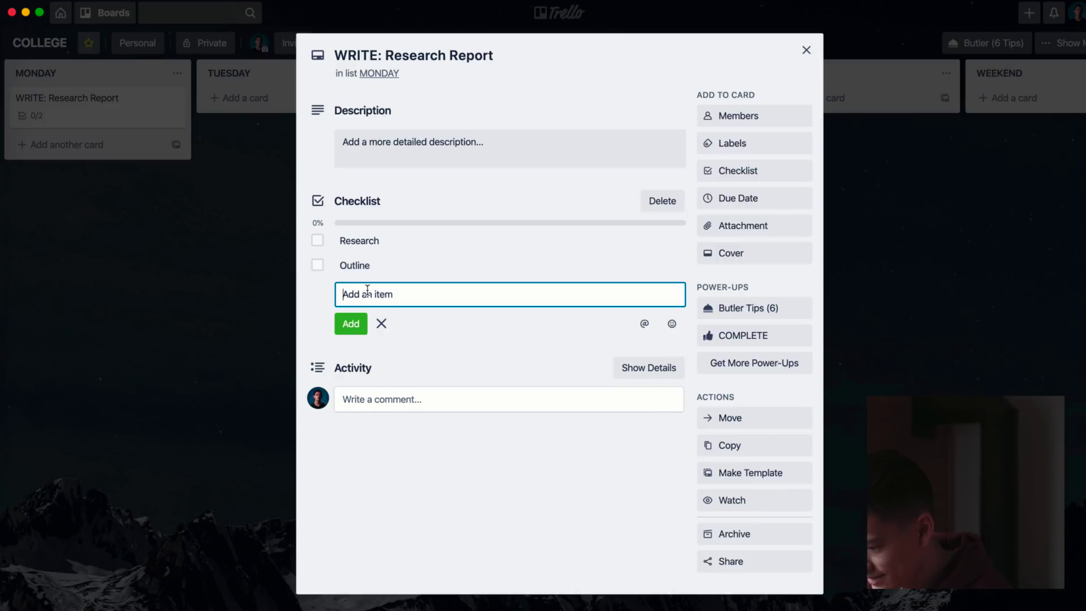
pyautogui.write('Fi')
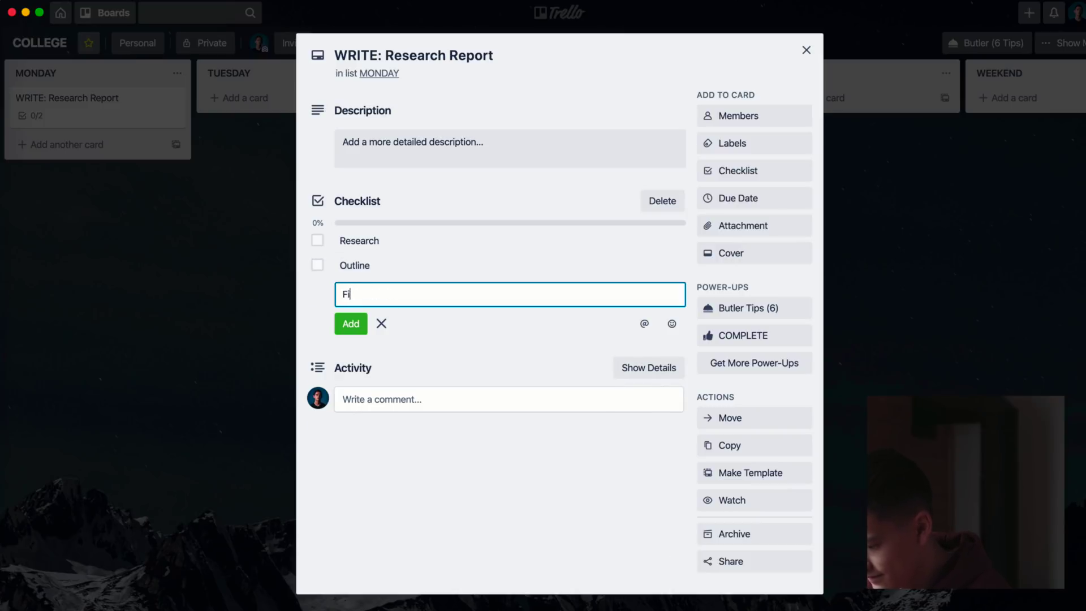
pyautogui.write('rst Draft')
pyautogui.press('Return')
pyautogui.write('Edit')
pyautogui.press('Return')
pyautogui.write('t')
pyautogui.press('BackSpace')
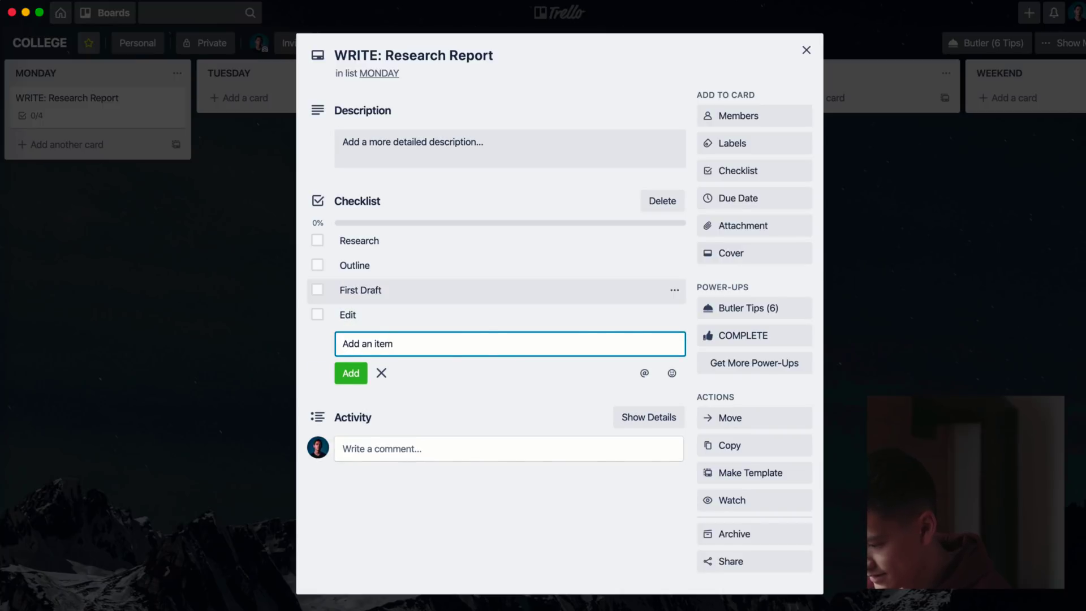
pyautogui.write('Submit')
pyautogui.press('Return')
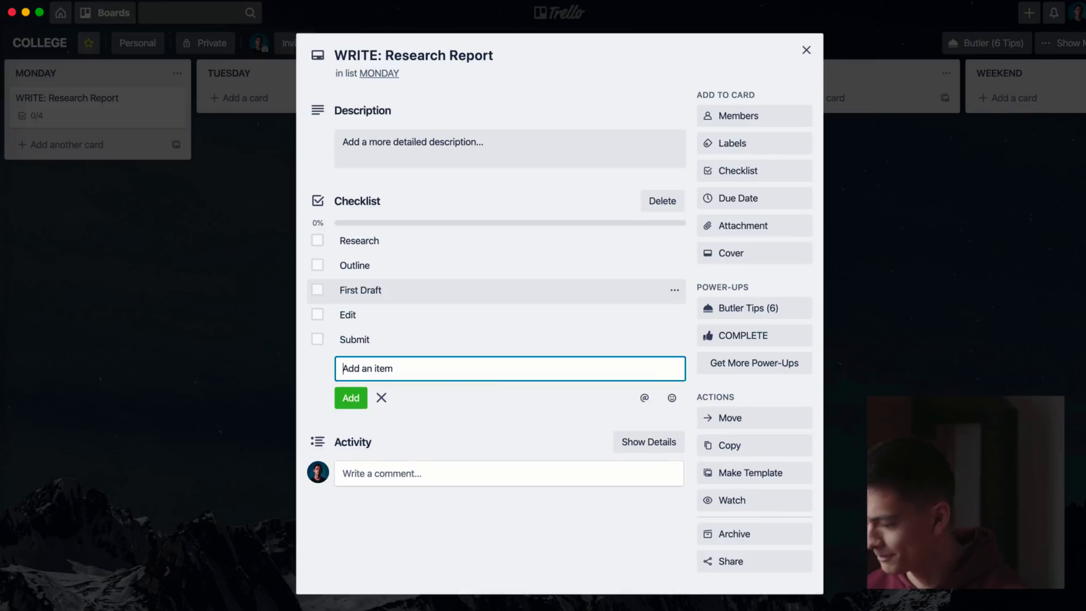
# Step: Assign the ENGL 101 and medium labels to the Research Report card
pyautogui.click(733, 144)
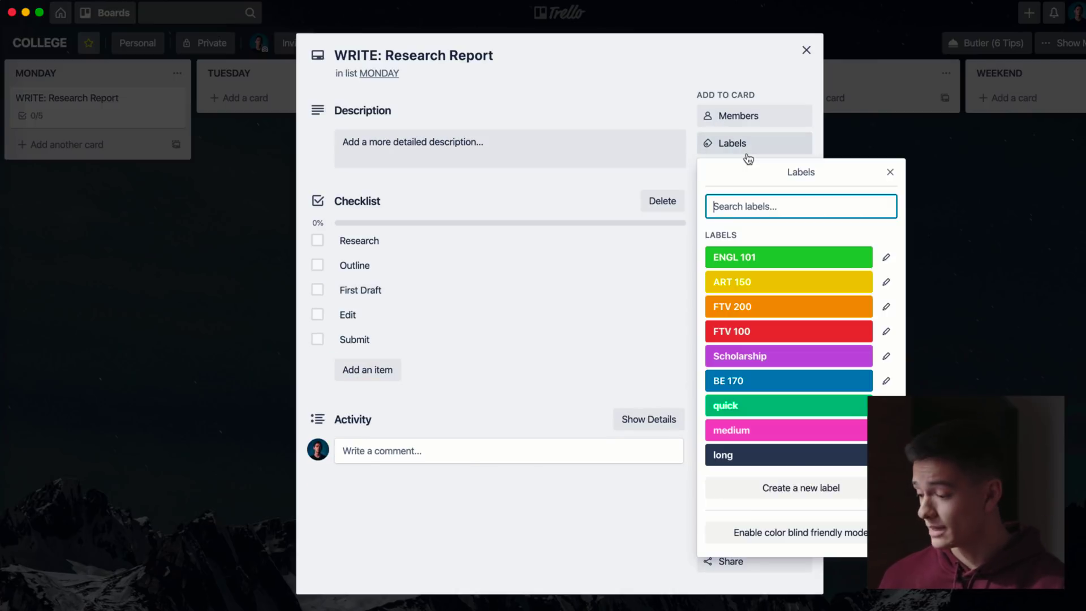
pyautogui.click(758, 262)
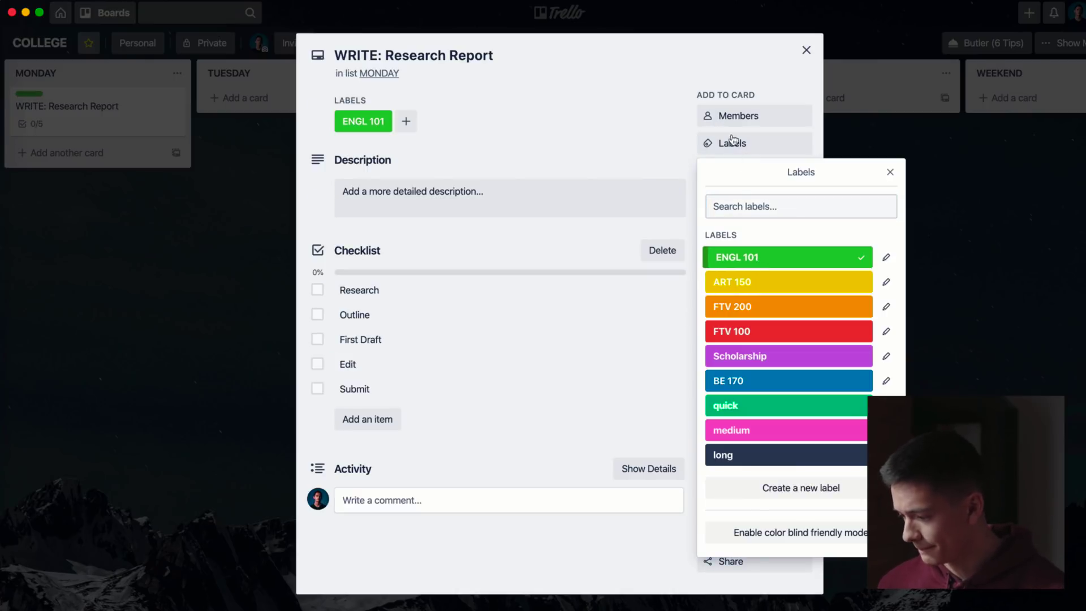
pyautogui.click(756, 438)
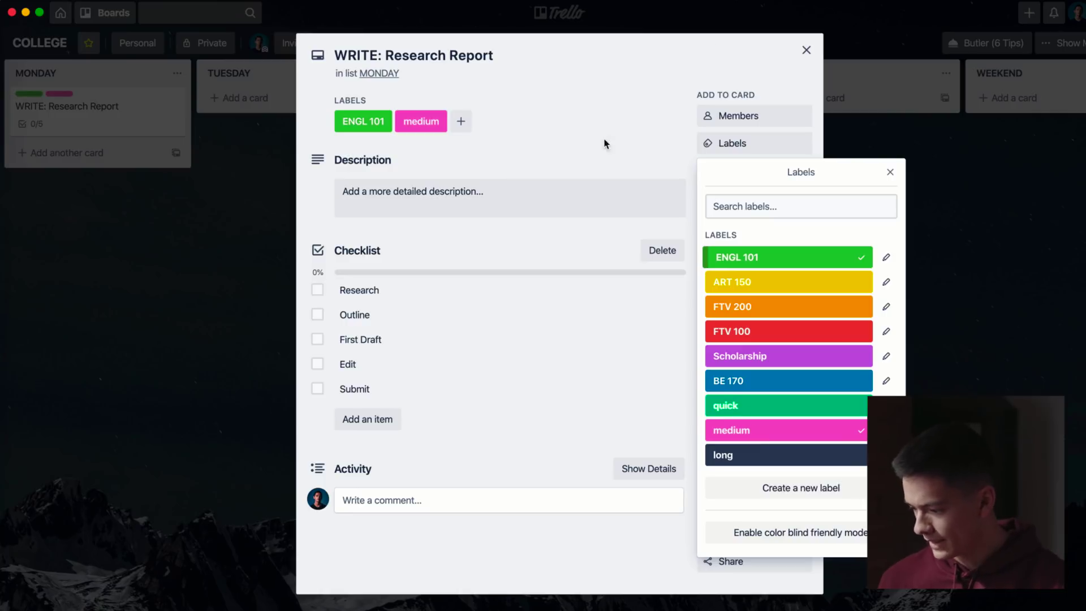
pyautogui.click(582, 136)
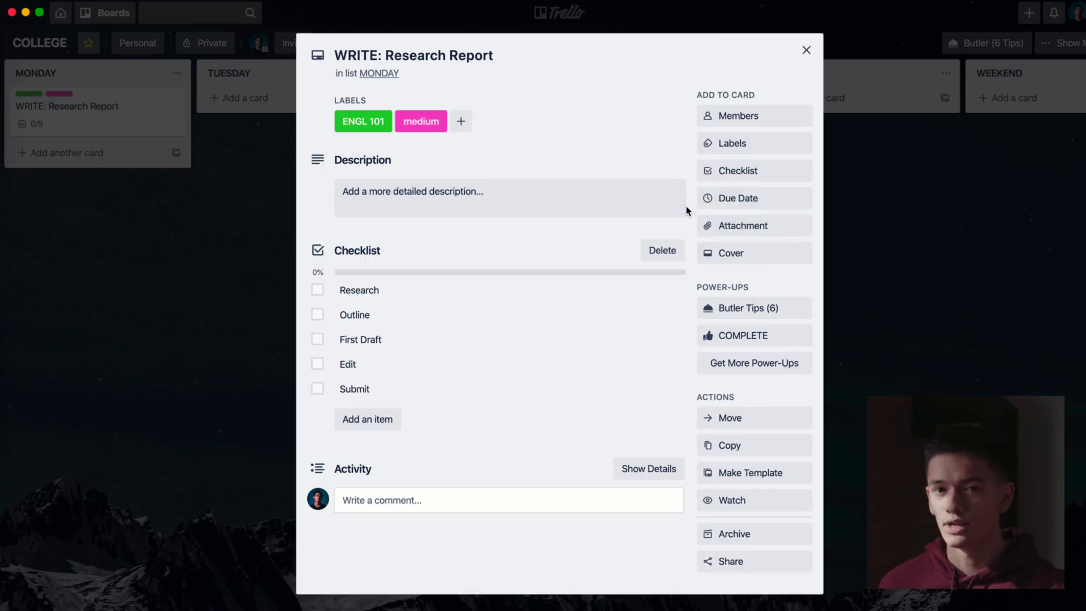
# Step: Leave the card's description empty and set its due date to December 23, 2019 at 12:00 PM
pyautogui.click(525, 204)
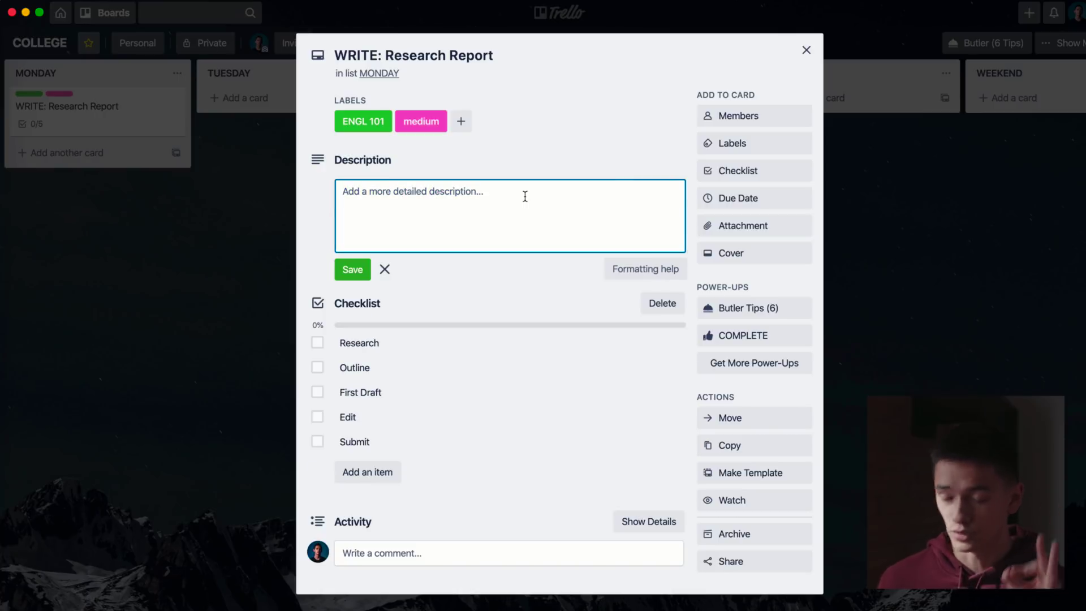
pyautogui.click(383, 270)
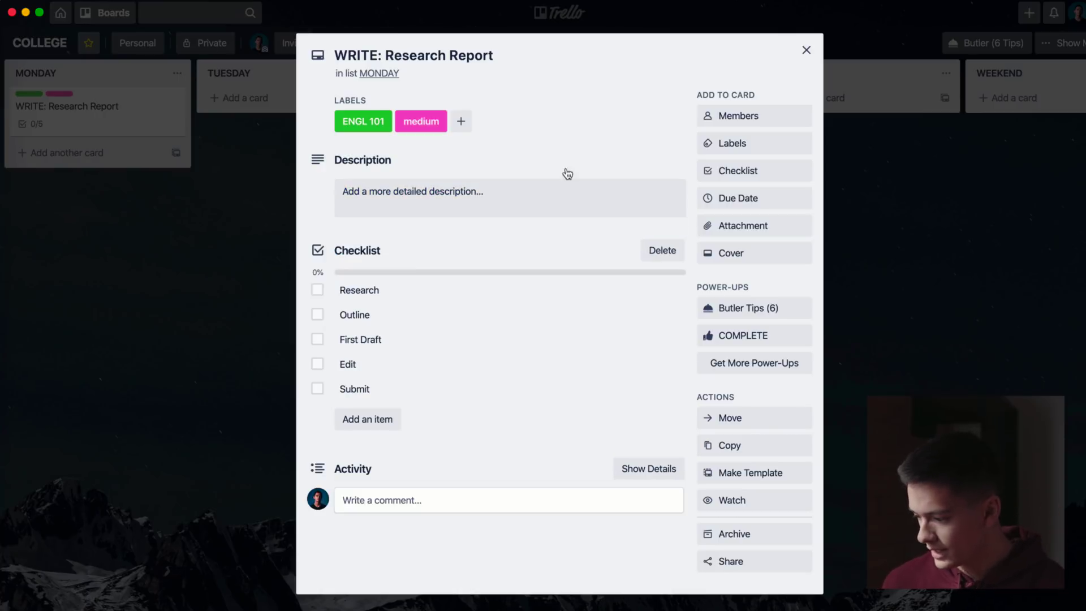
pyautogui.click(764, 205)
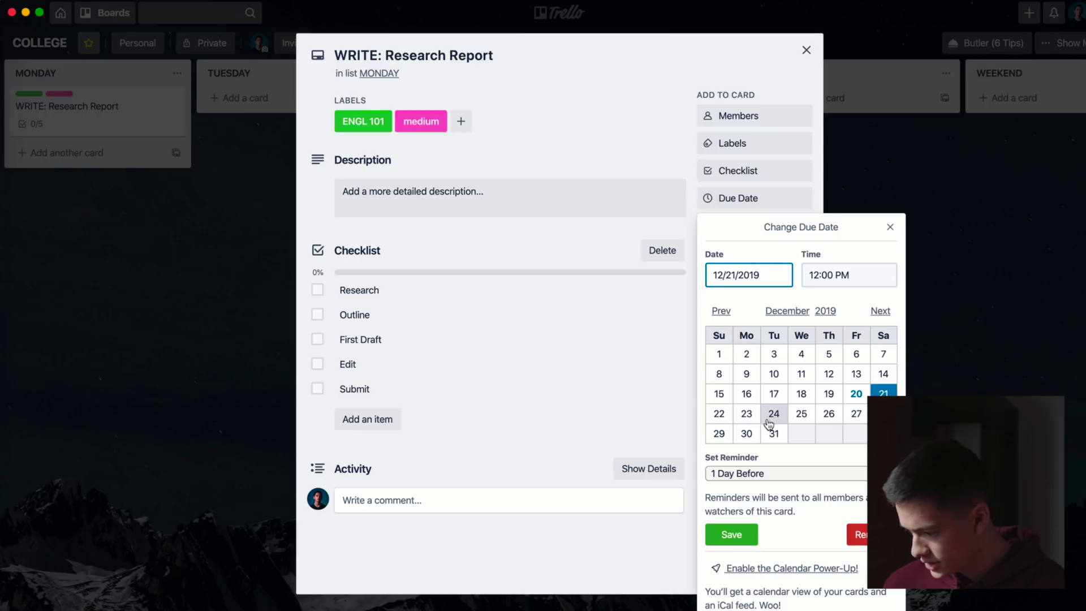
pyautogui.click(745, 420)
pyautogui.click(731, 535)
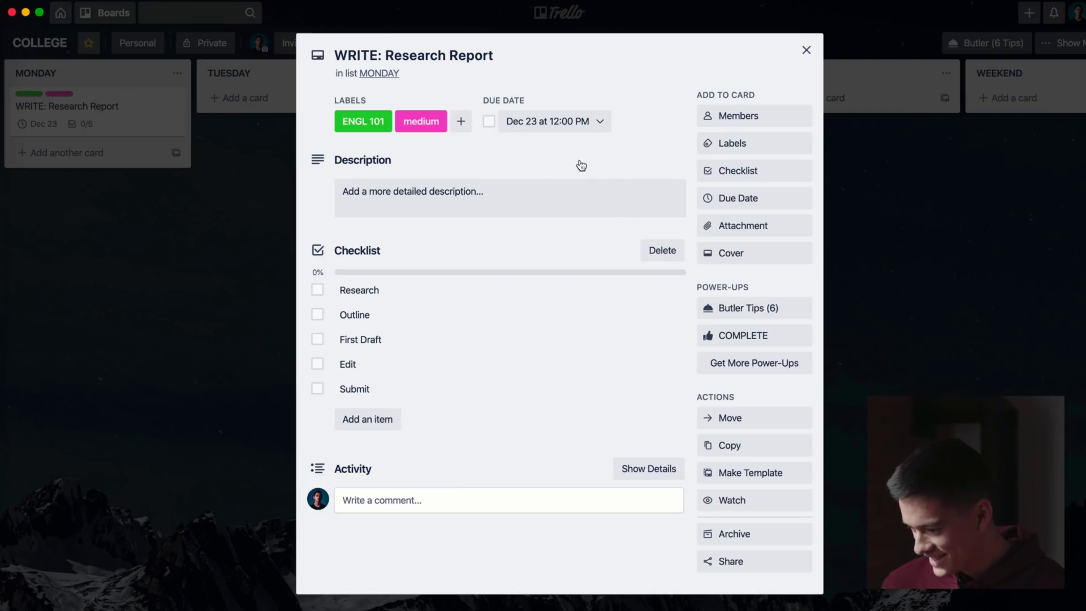
# Step: Check the Research Report card's due date, labels and checklist, then return to the board
pyautogui.click(554, 121)
pyautogui.click(643, 93)
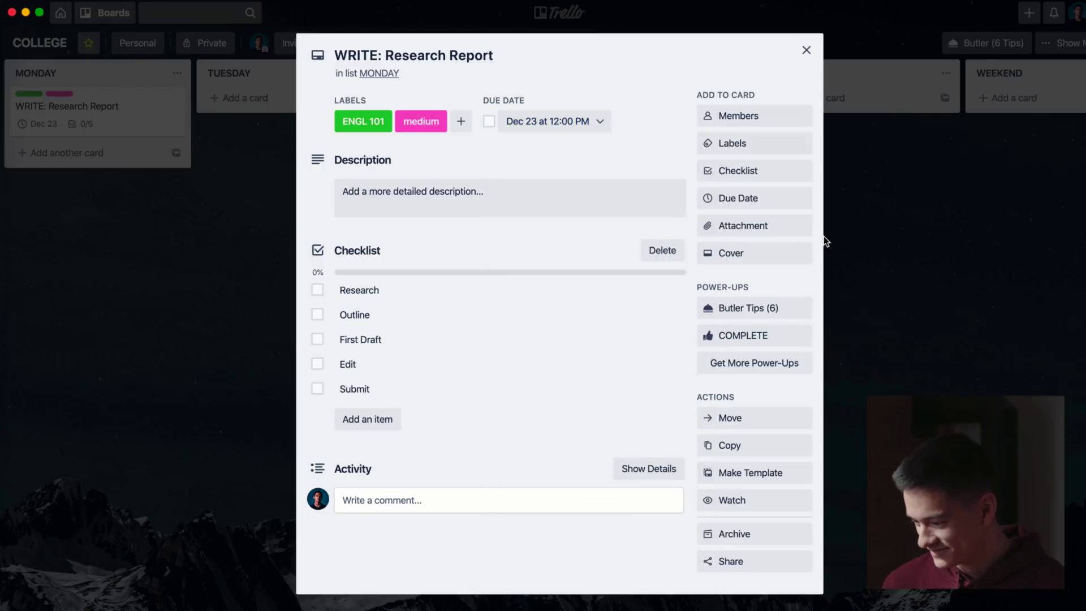
pyautogui.click(927, 238)
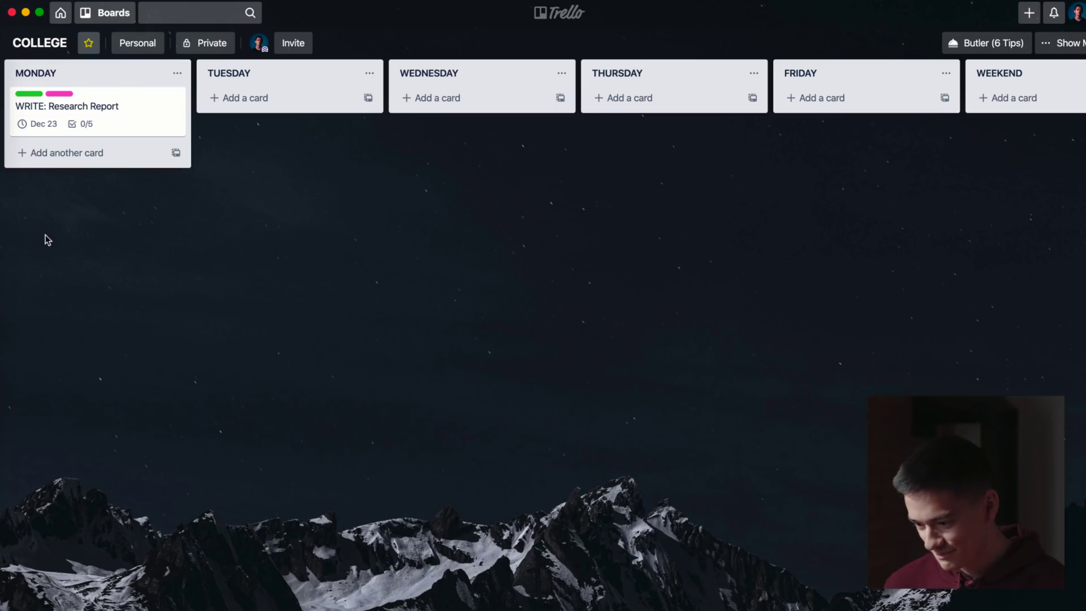
pyautogui.click(112, 116)
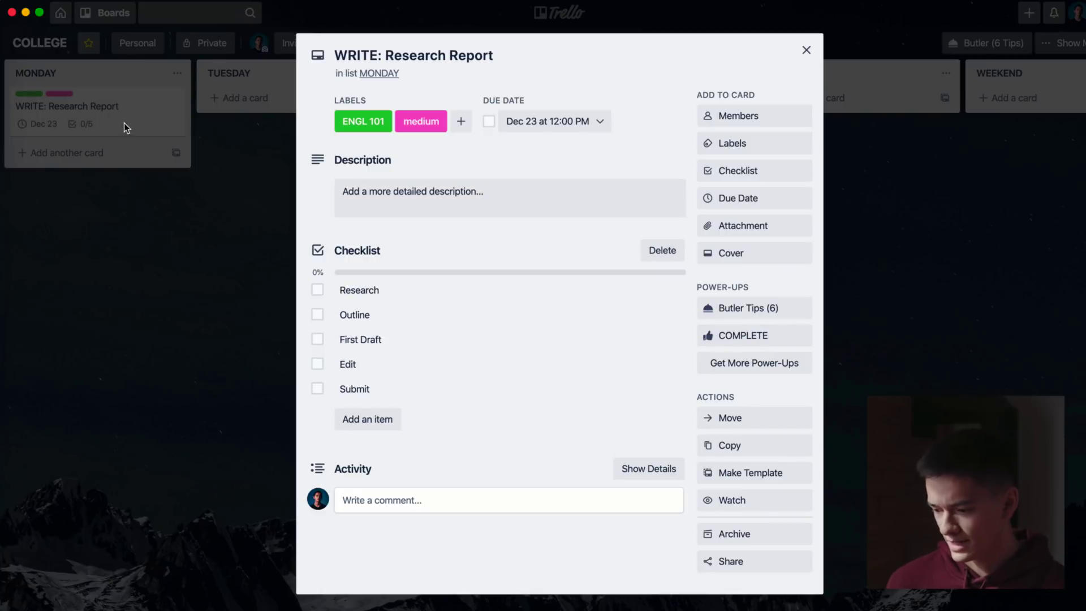
pyautogui.click(158, 212)
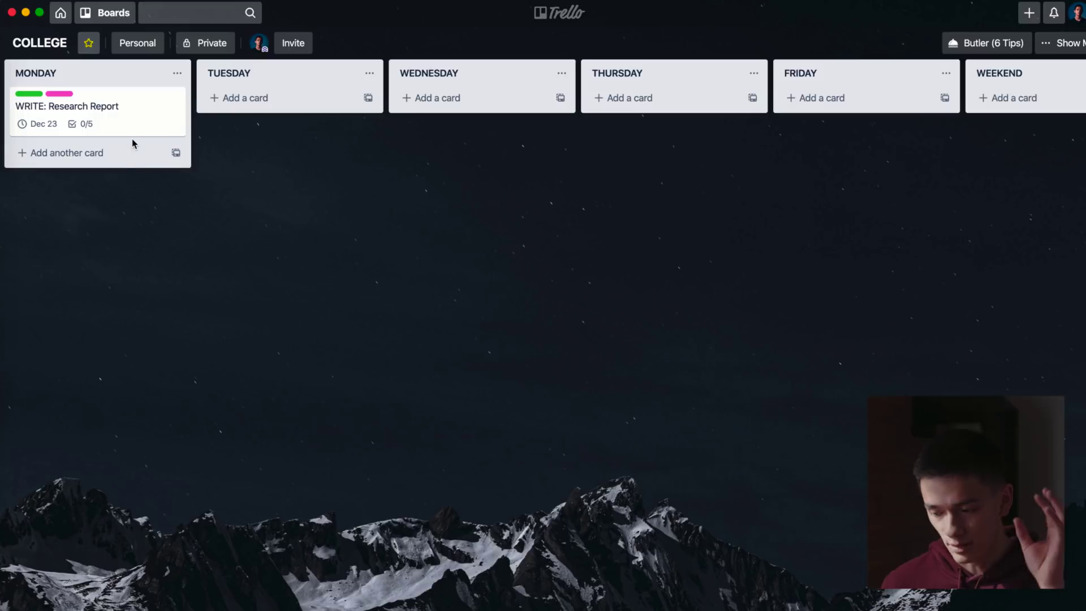
# Step: Move the Research Report card from the MONDAY list to the THURSDAY list
pyautogui.moveTo(108, 130); pyautogui.dragTo(160, 125)
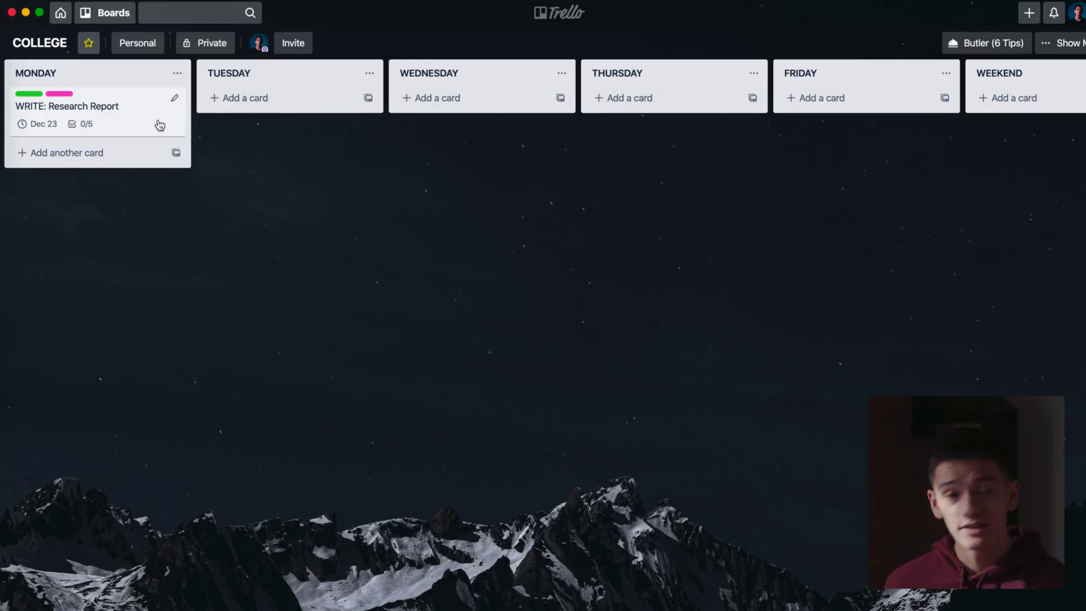
pyautogui.moveTo(152, 109); pyautogui.dragTo(694, 100)
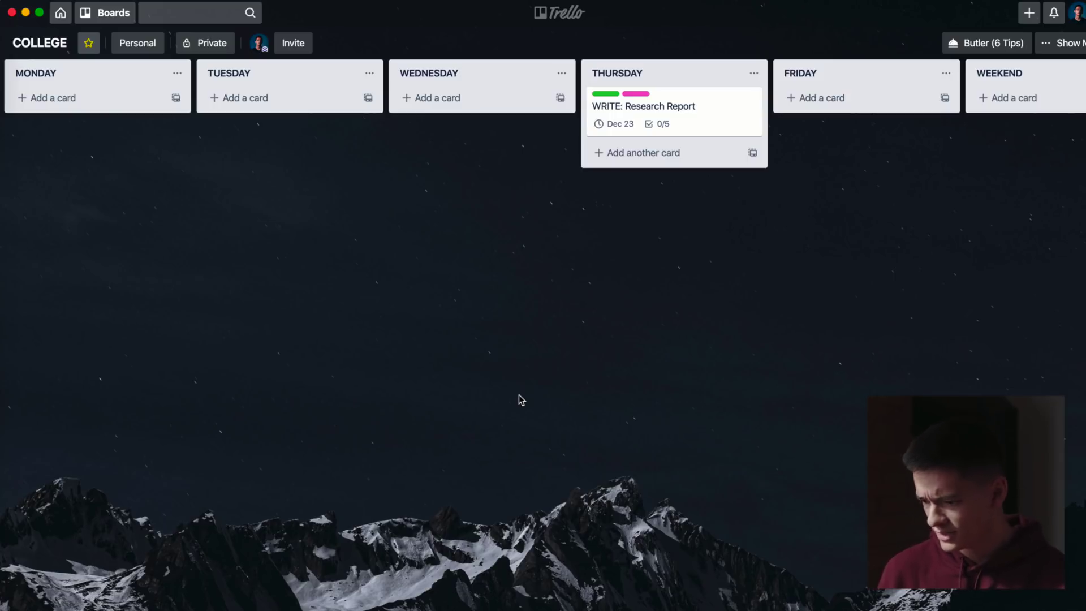
# Step: Move the WEEKEND list to the start of the board, ahead of MONDAY
pyautogui.hscroll(4, 517, 394)
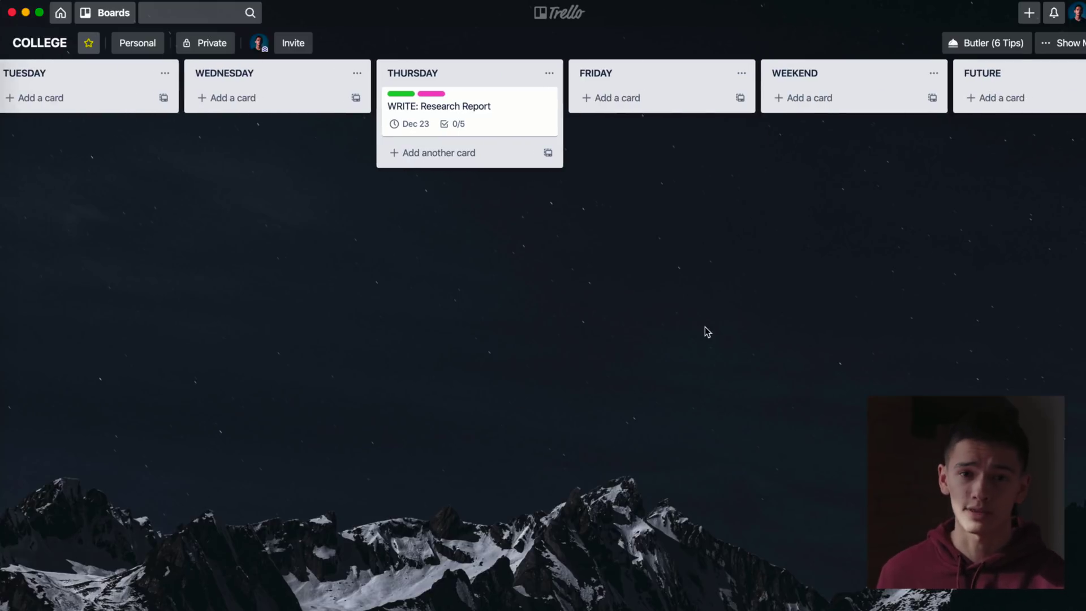
pyautogui.hscroll(2, 705, 327)
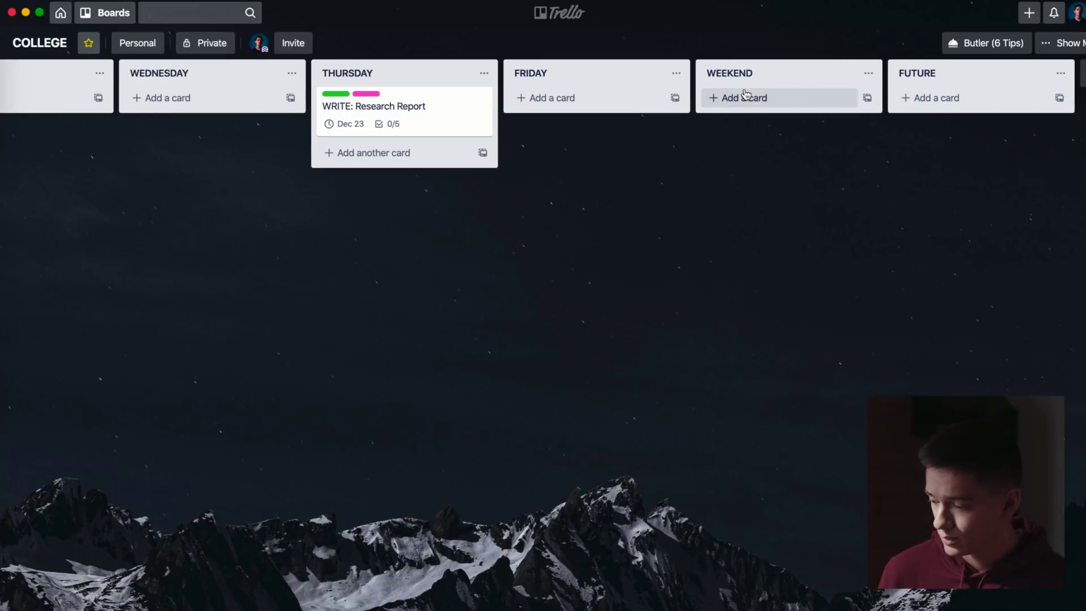
pyautogui.hscroll(-2, 791, 91)
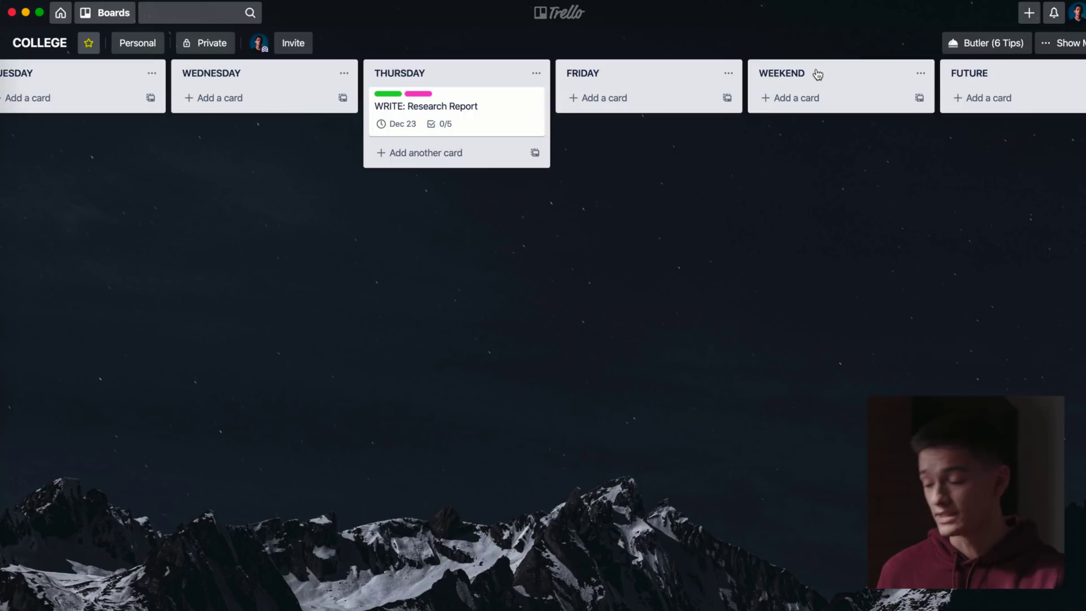
pyautogui.moveTo(842, 78); pyautogui.dragTo(125, 83)
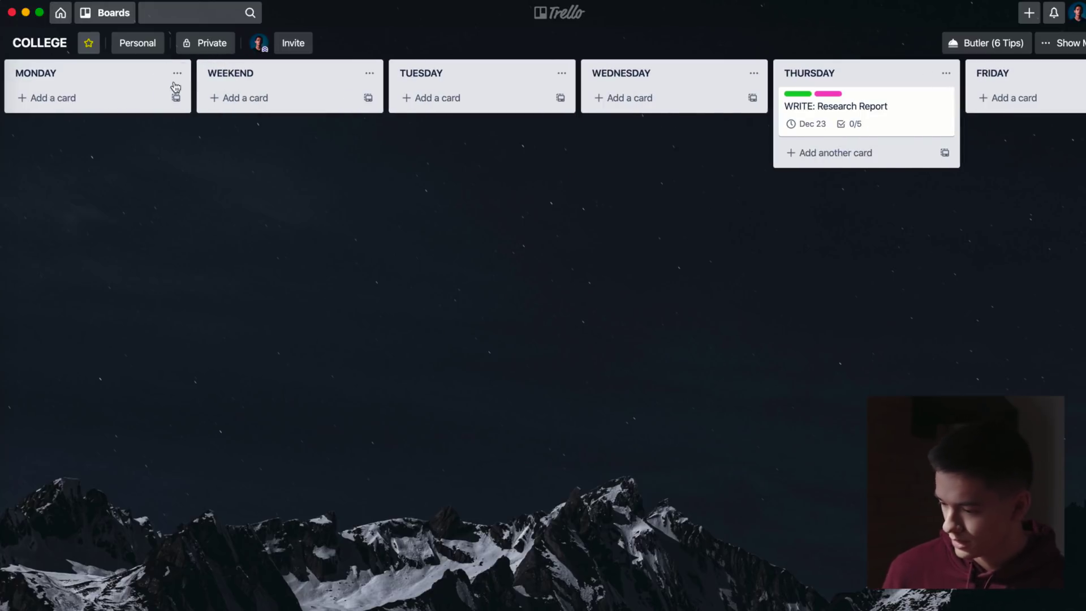
pyautogui.moveTo(216, 81); pyautogui.dragTo(43, 75)
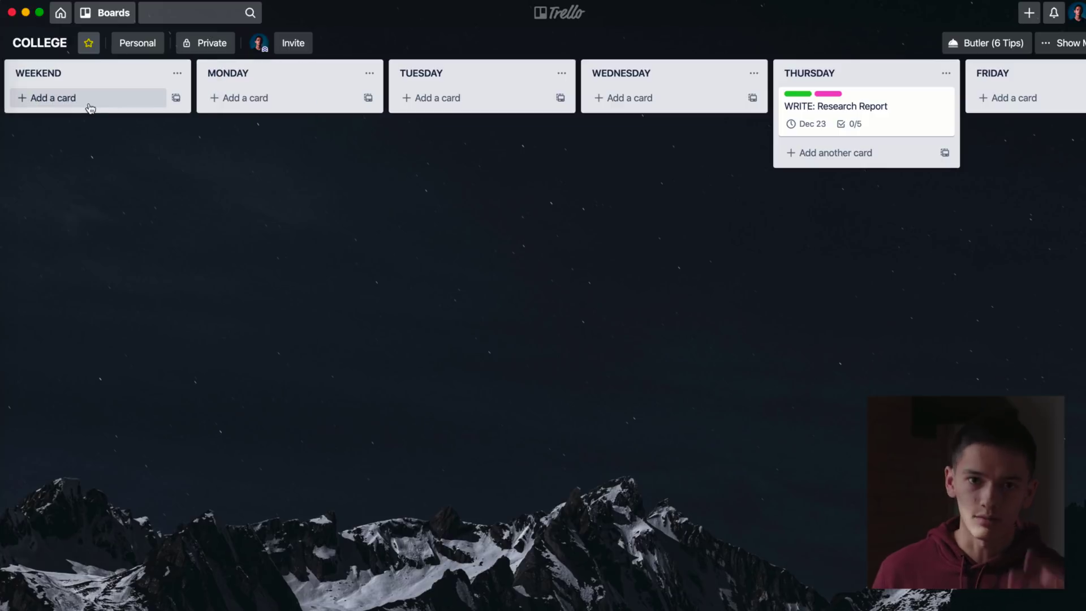
pyautogui.moveTo(57, 78); pyautogui.dragTo(582, 291)
pyautogui.hscroll(-5, 583, 291)
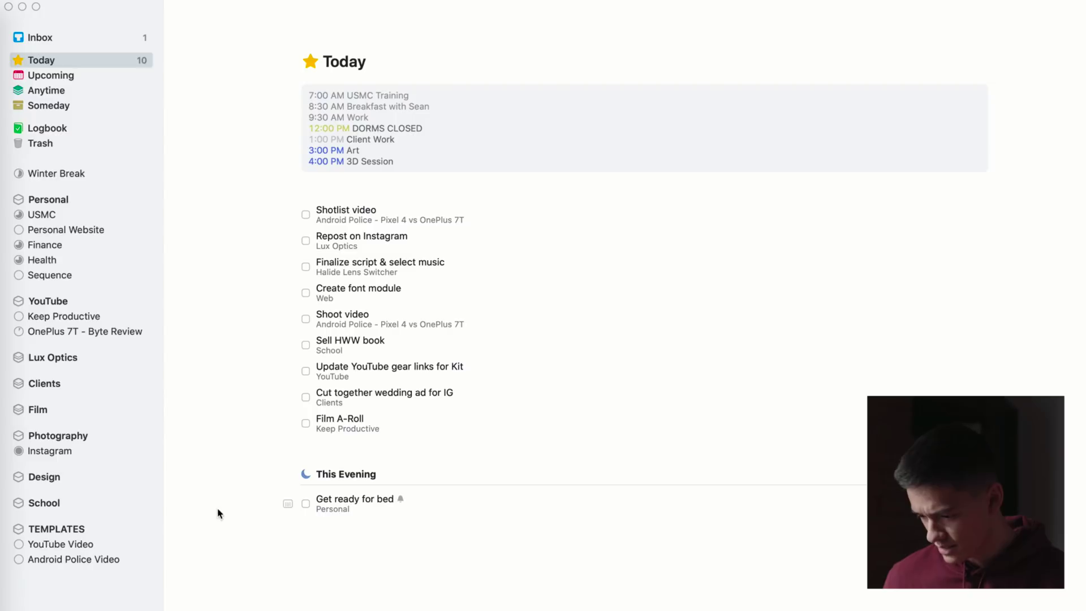
# Step: In Things, review the YouTube Video template's sections and to-dos from pre-production to publication, then return to the Today list
pyautogui.click(104, 545)
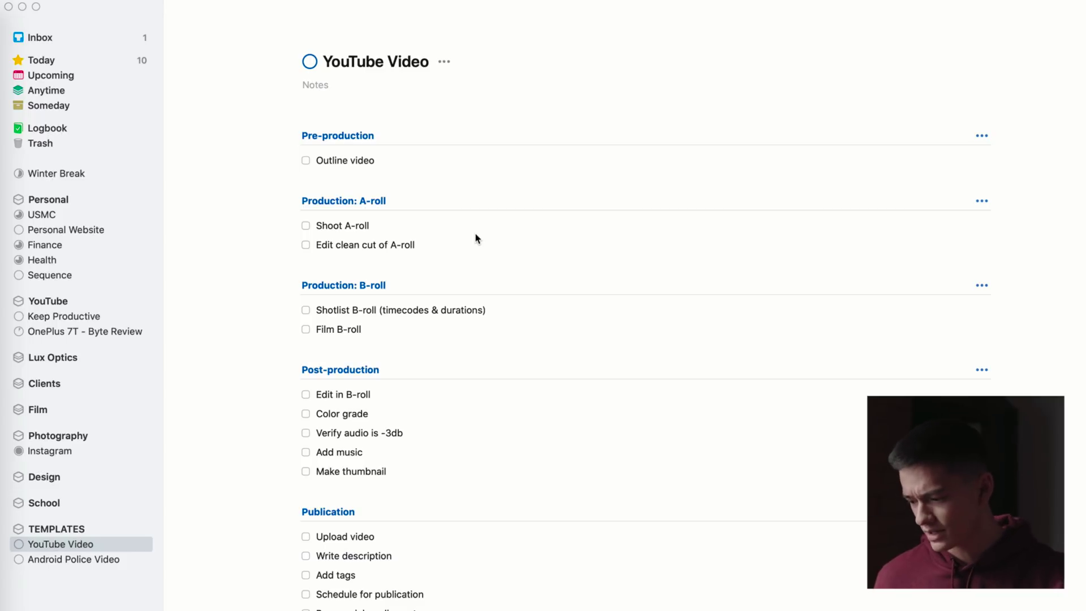
pyautogui.scroll(-1, 425, 319)
pyautogui.scroll(-1, 424, 318)
pyautogui.scroll(2, 414, 328)
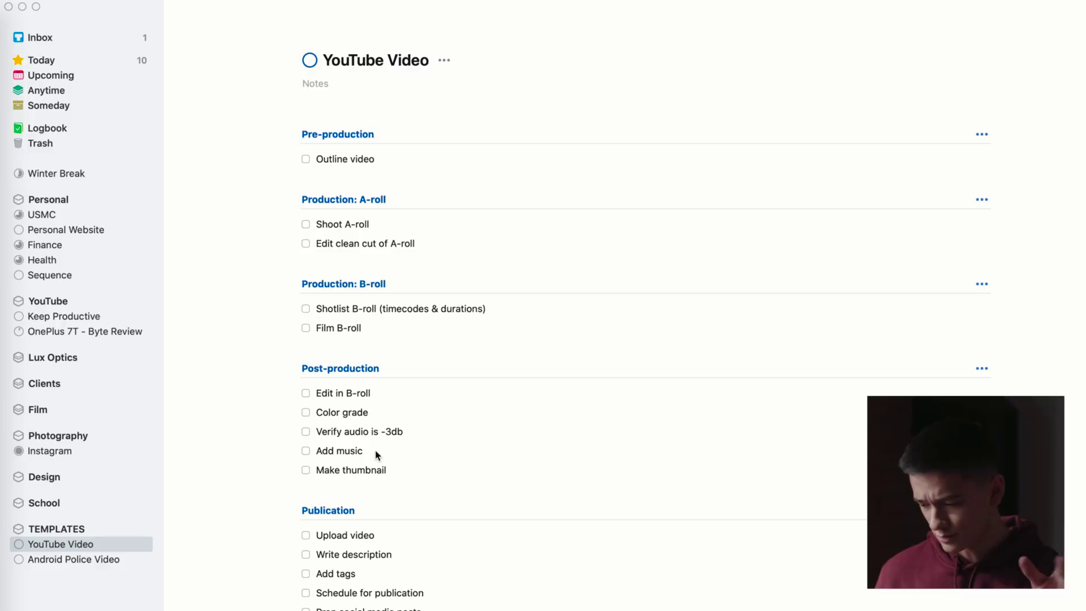
pyautogui.scroll(-1, 369, 478)
pyautogui.scroll(1, 361, 509)
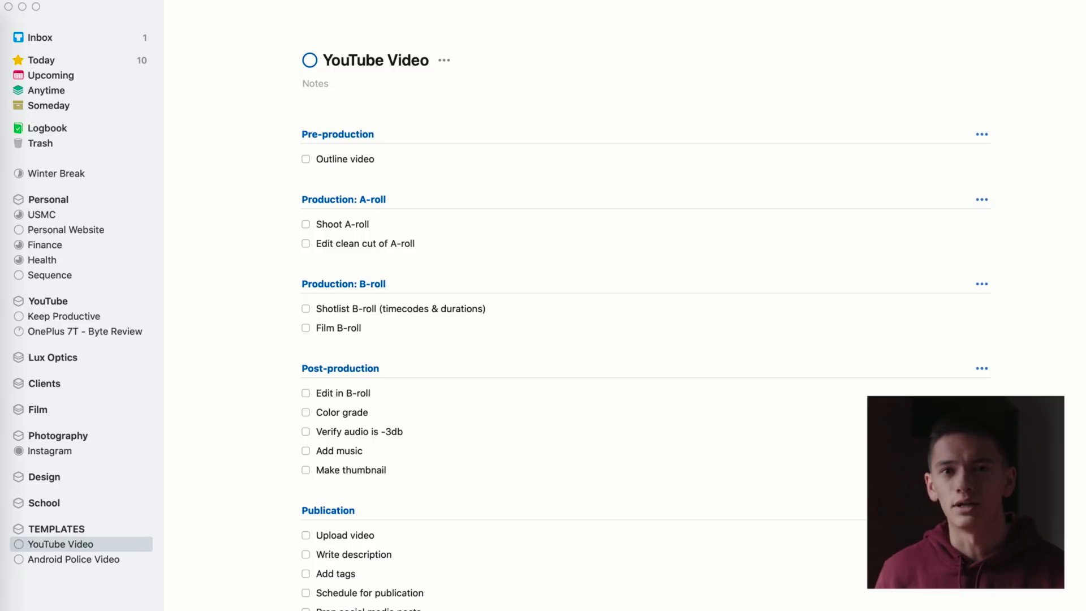
pyautogui.click(41, 60)
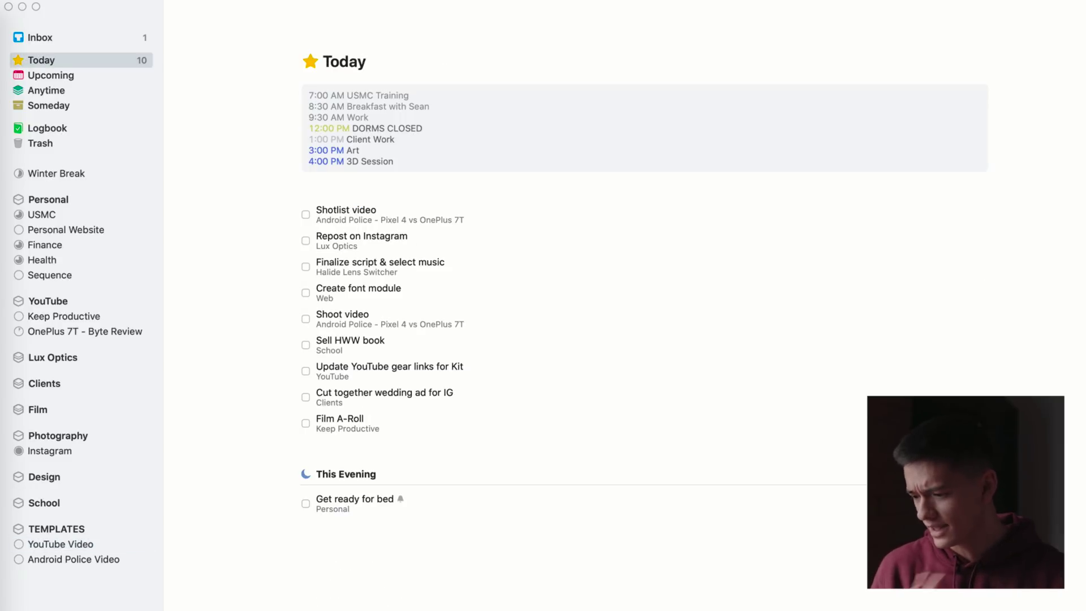